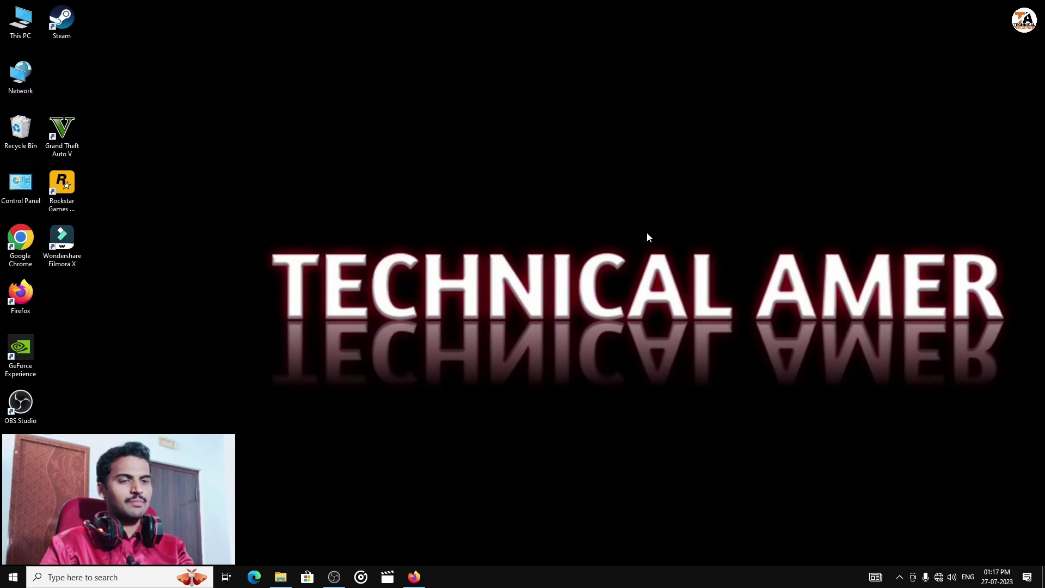
# Step: Switch to Firefox and examine the OpenIV V4.1 page's download list for the OpenIVSetup_offline file
pyautogui.click(414, 577)
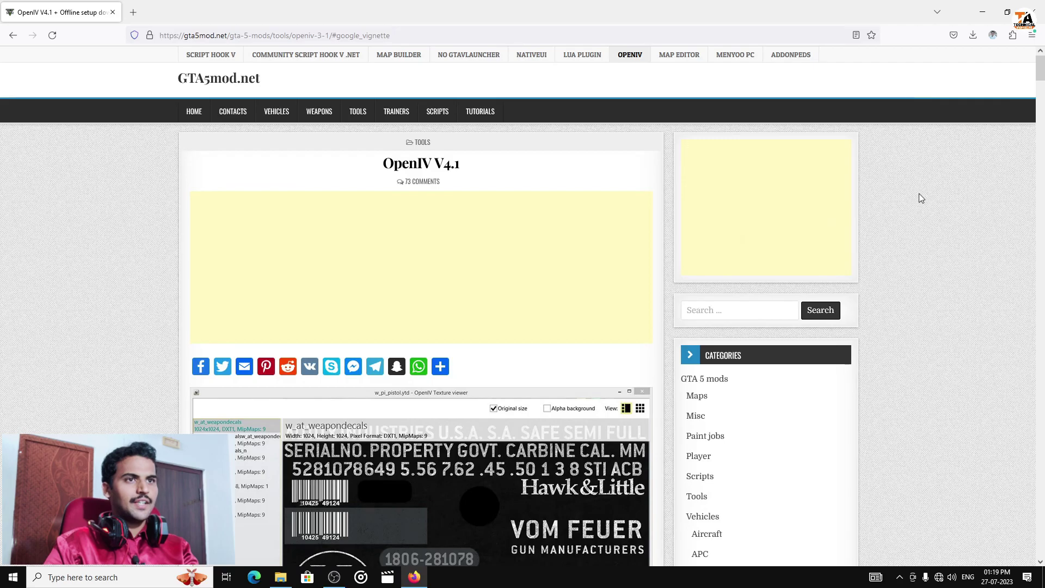
pyautogui.scroll(-7, 920, 198)
pyautogui.scroll(-12, 919, 198)
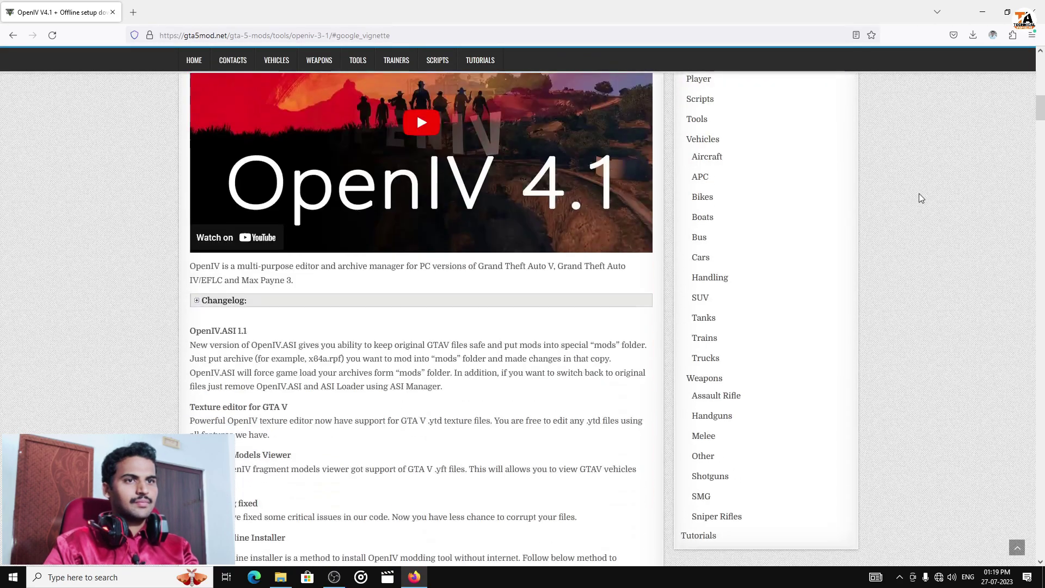
pyautogui.scroll(2, 902, 208)
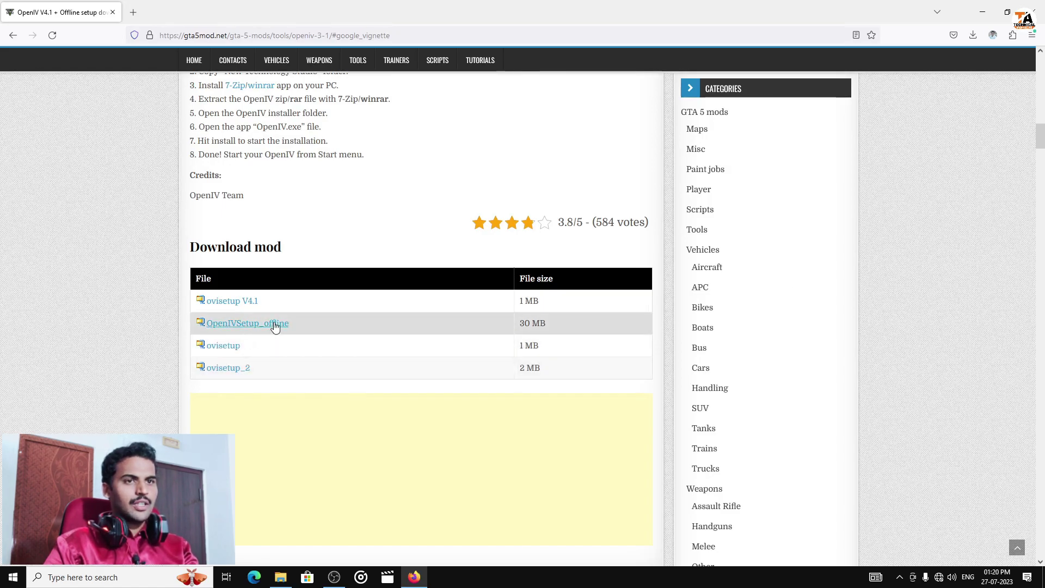
pyautogui.click(980, 12)
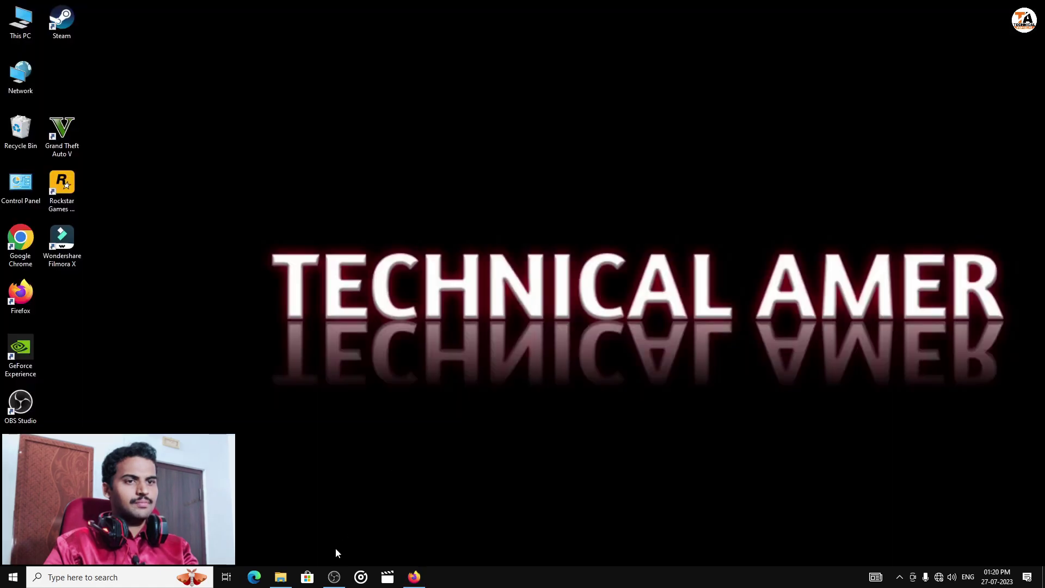
# Step: In File Explorer, extract the OpenIVSetup_offline archive directly into the Mods folder
pyautogui.click(280, 577)
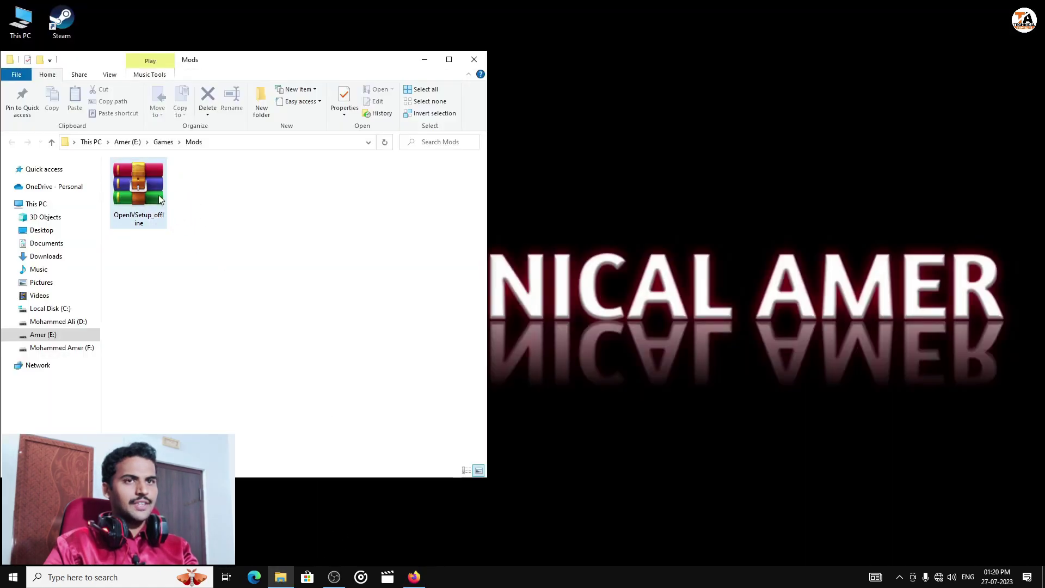
pyautogui.rightClick(136, 191)
pyautogui.click(87, 246)
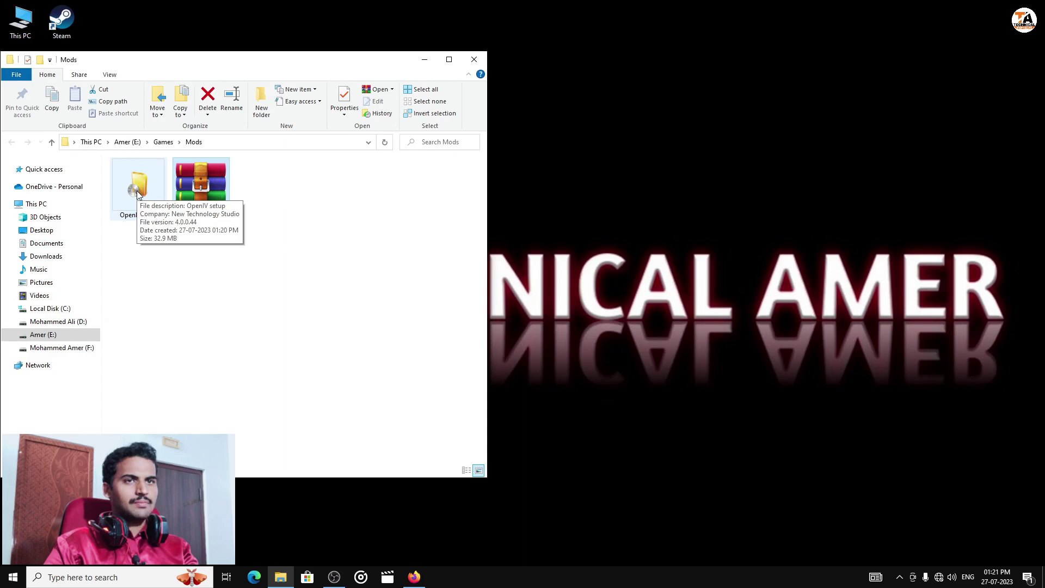
# Step: Run the extracted OpenIV setup, minimize the Mods folder window and continue with English as the installation language
pyautogui.doubleClick(137, 194)
pyautogui.click(428, 60)
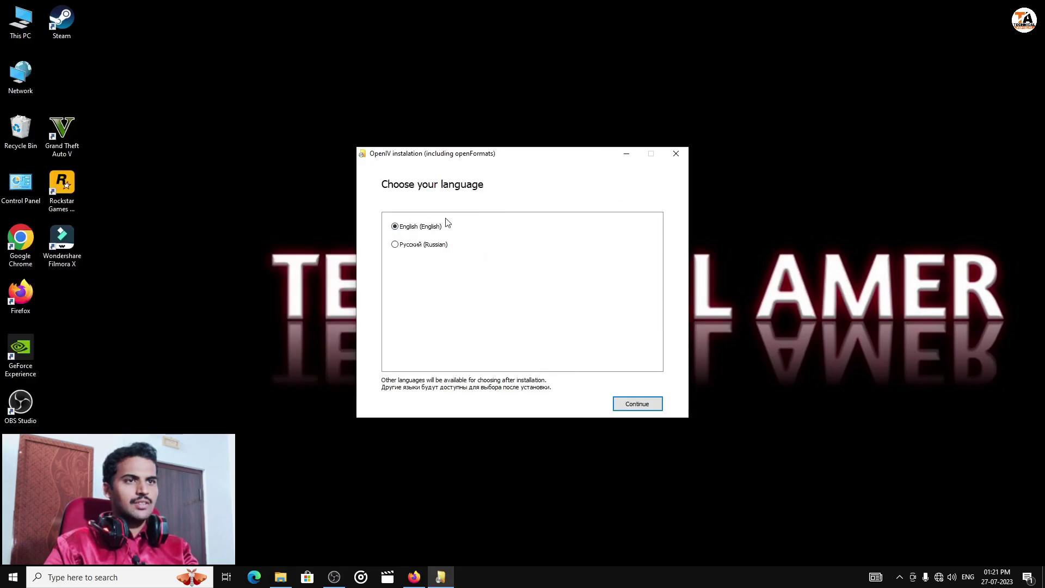
pyautogui.click(639, 409)
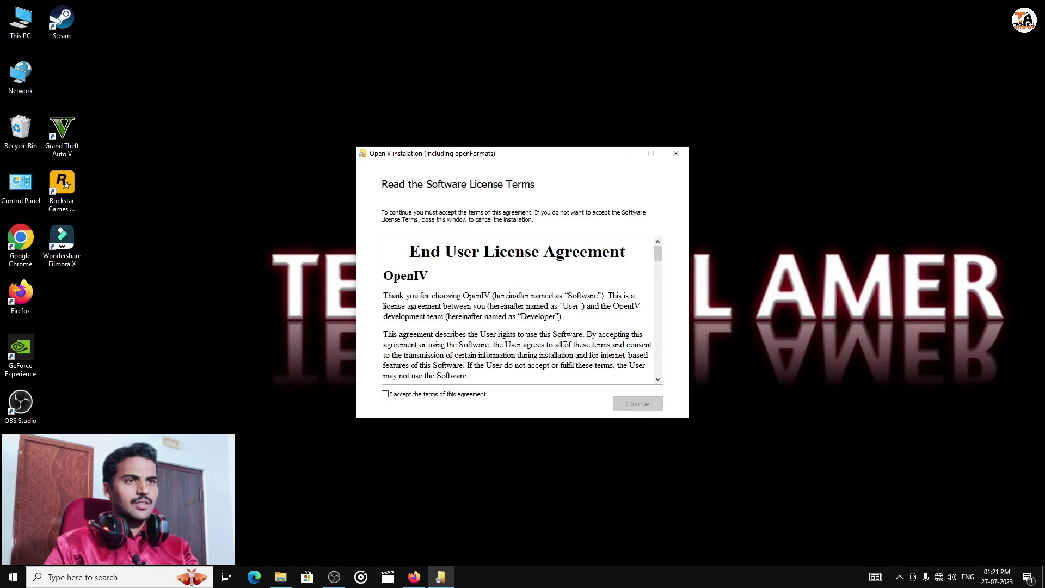
# Step: Accept the license agreement, install OpenIV on this computer with a desktop icon, and close the finished installer
pyautogui.scroll(-20, 565, 346)
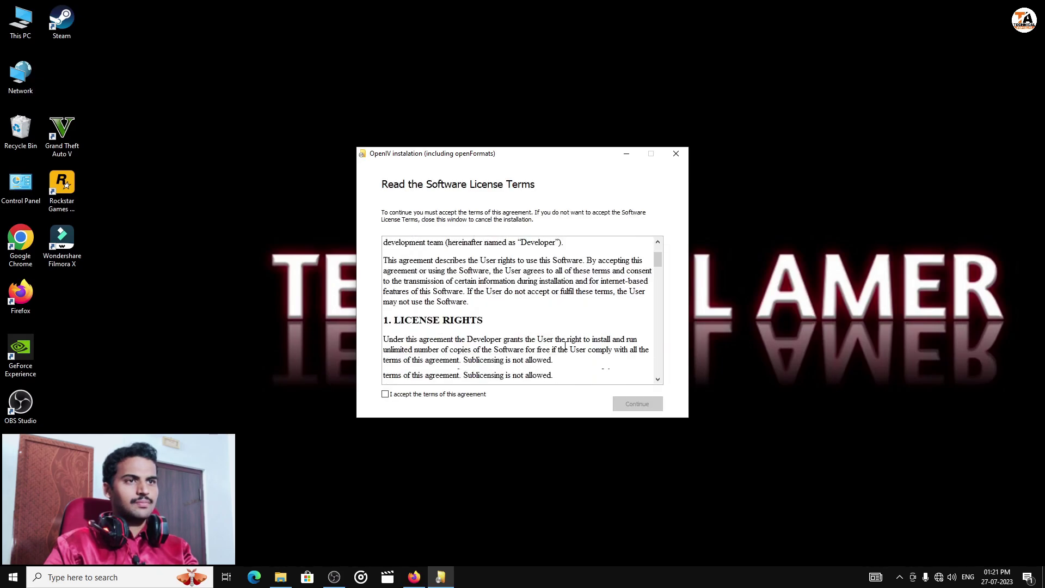
pyautogui.scroll(-1, 565, 346)
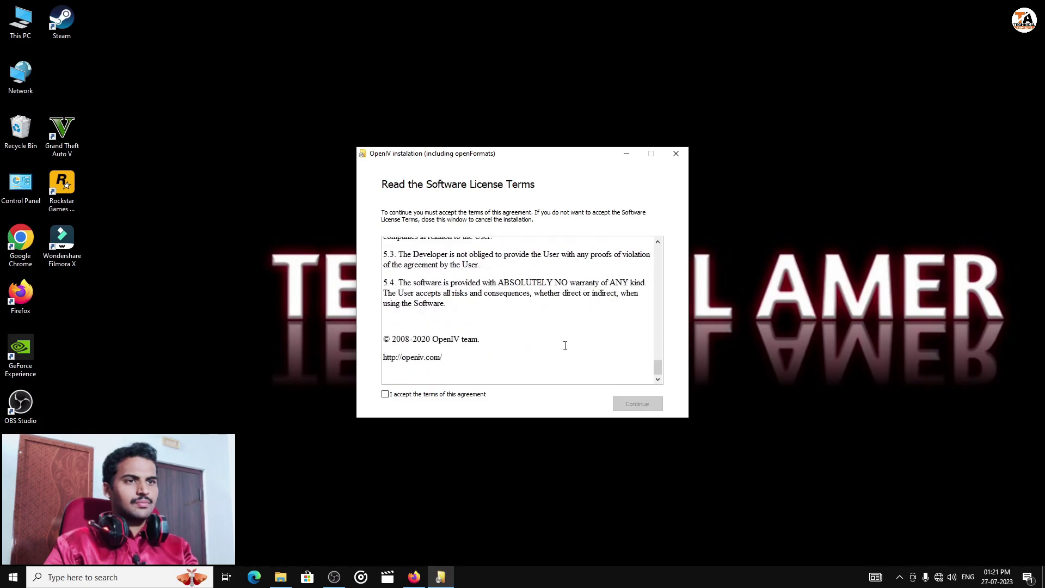
pyautogui.click(386, 395)
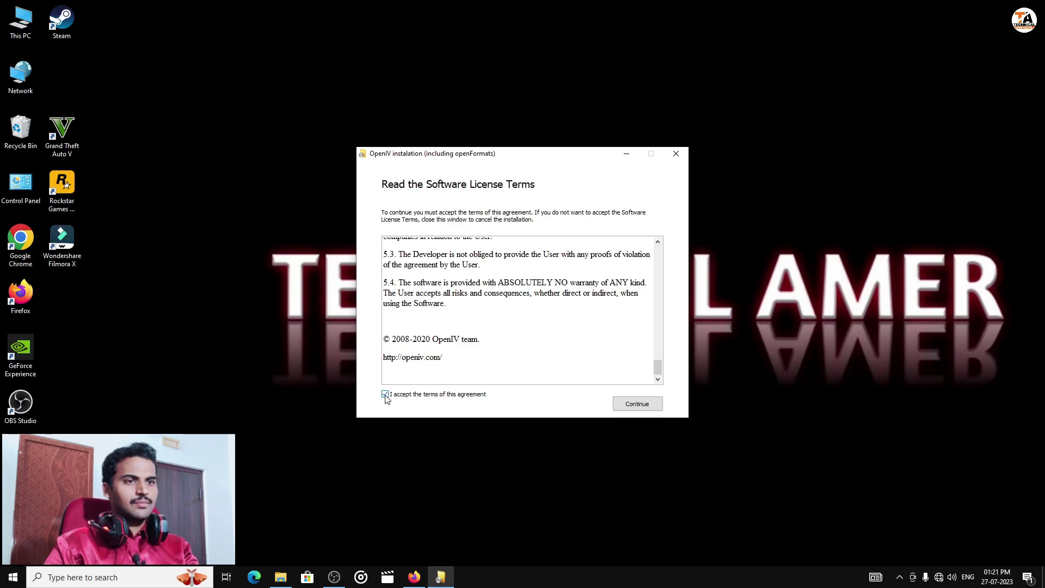
pyautogui.click(638, 404)
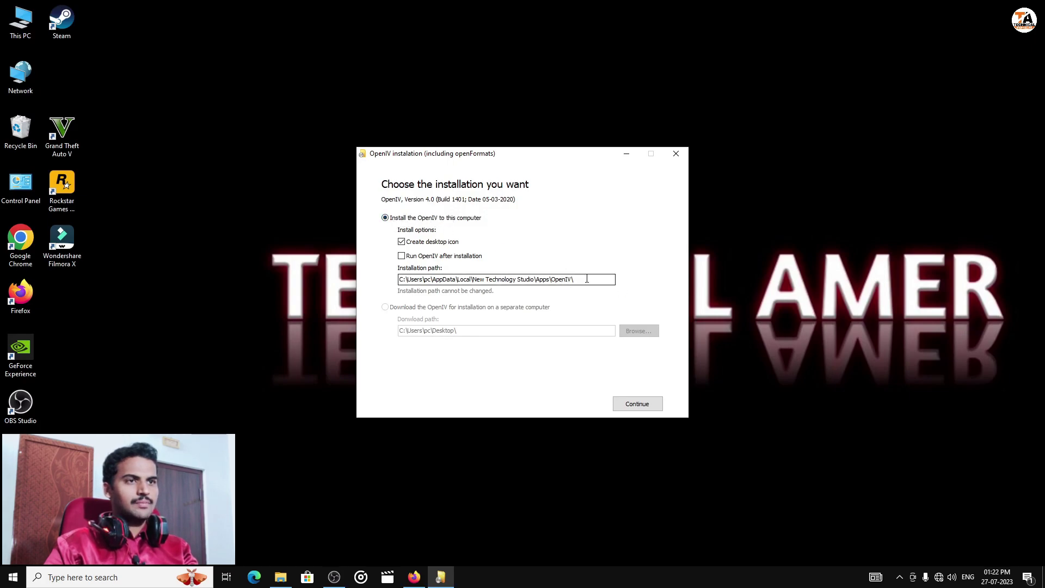
pyautogui.click(650, 405)
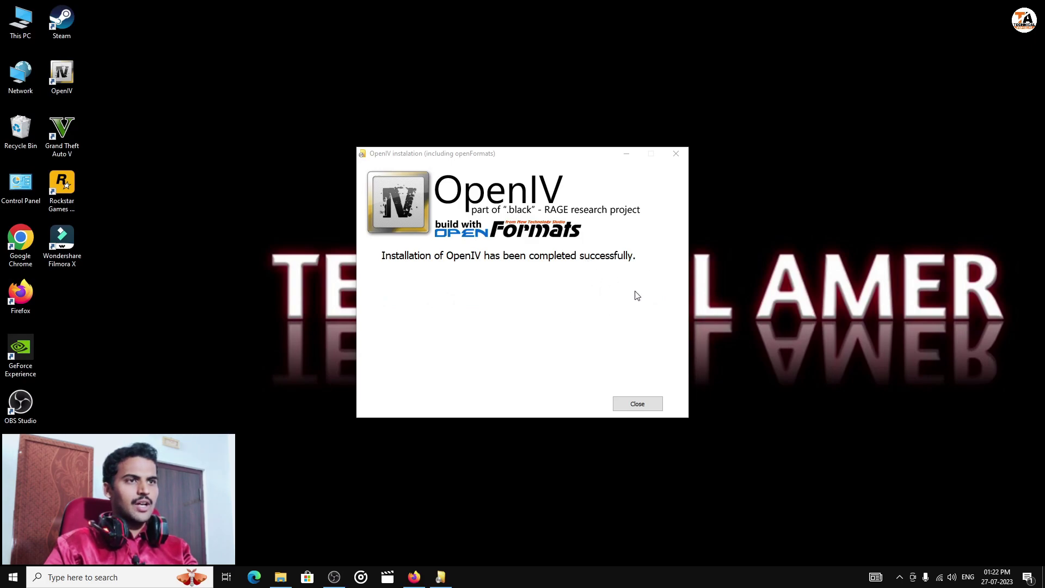
pyautogui.click(651, 404)
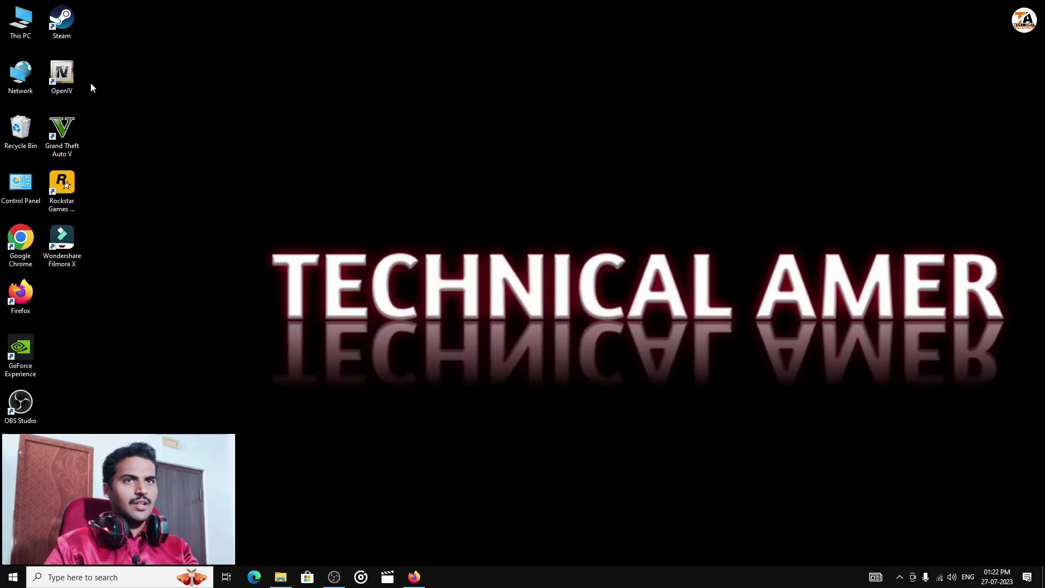
# Step: Launch OpenIV from the desktop and choose the Windows version of Grand Theft Auto V
pyautogui.click(63, 77)
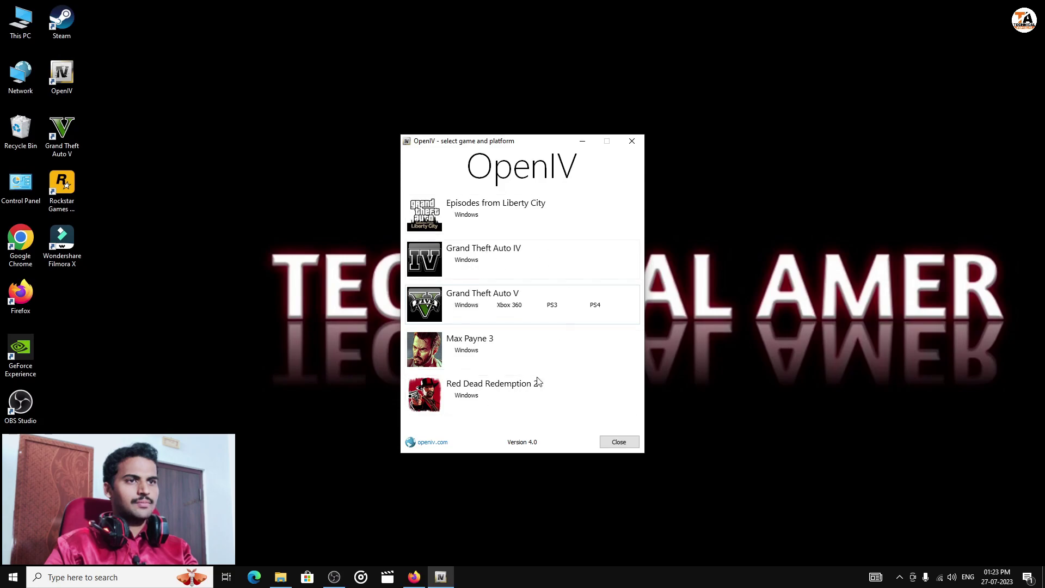
pyautogui.click(473, 310)
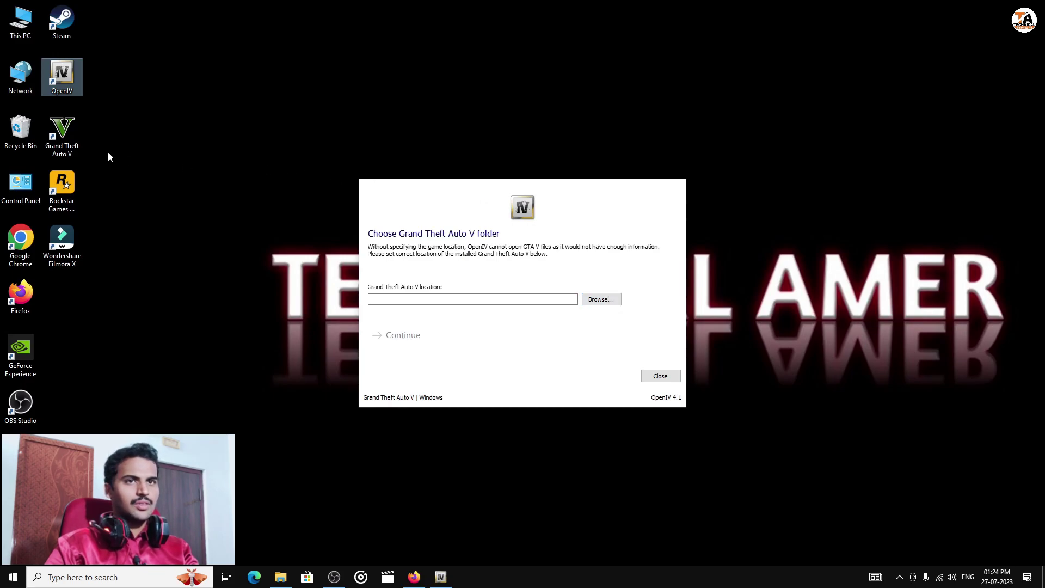
# Step: Check the game shortcut's file location, set the game folder to E:\SteamLibrary\steamapps\common\Grand Theft Auto V\, and continue past the backup reminder
pyautogui.rightClick(75, 120)
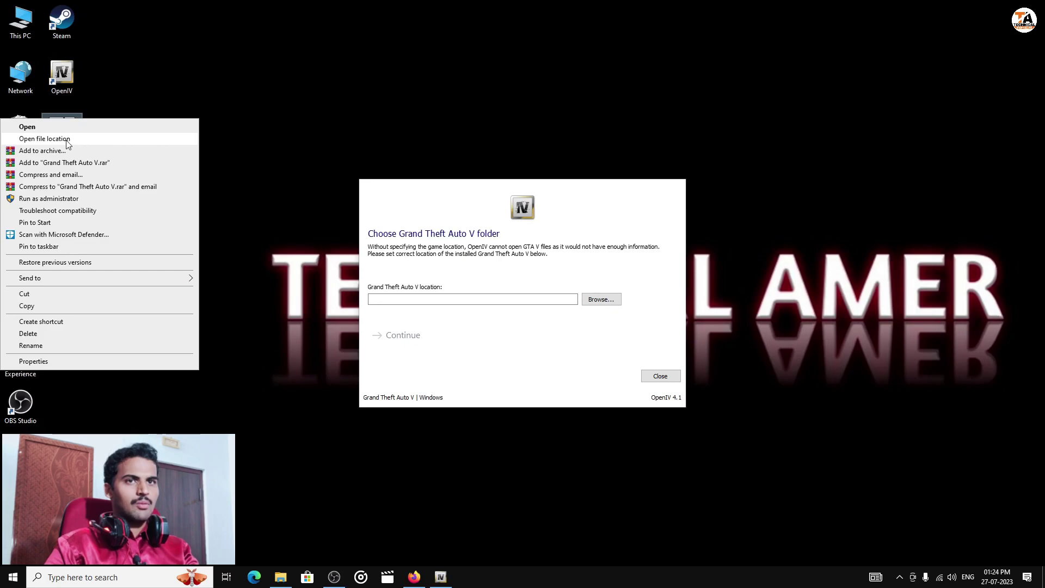
pyautogui.click(74, 141)
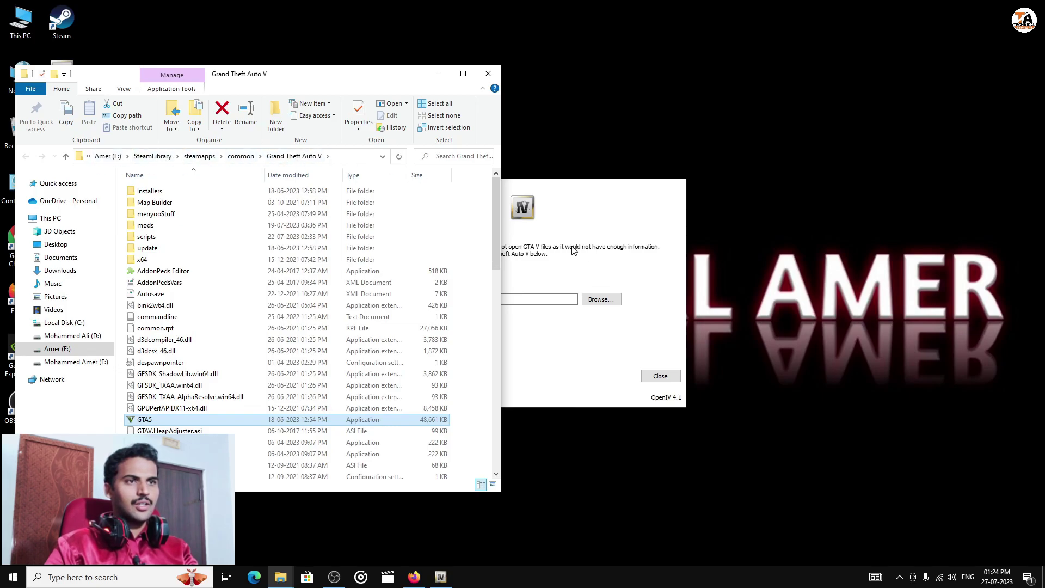
pyautogui.click(489, 75)
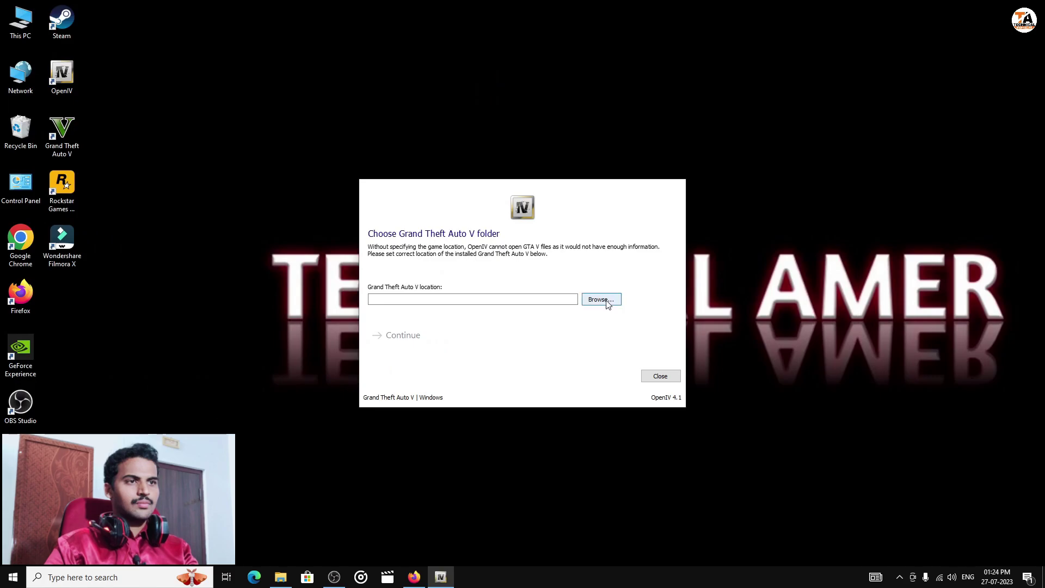
pyautogui.click(608, 304)
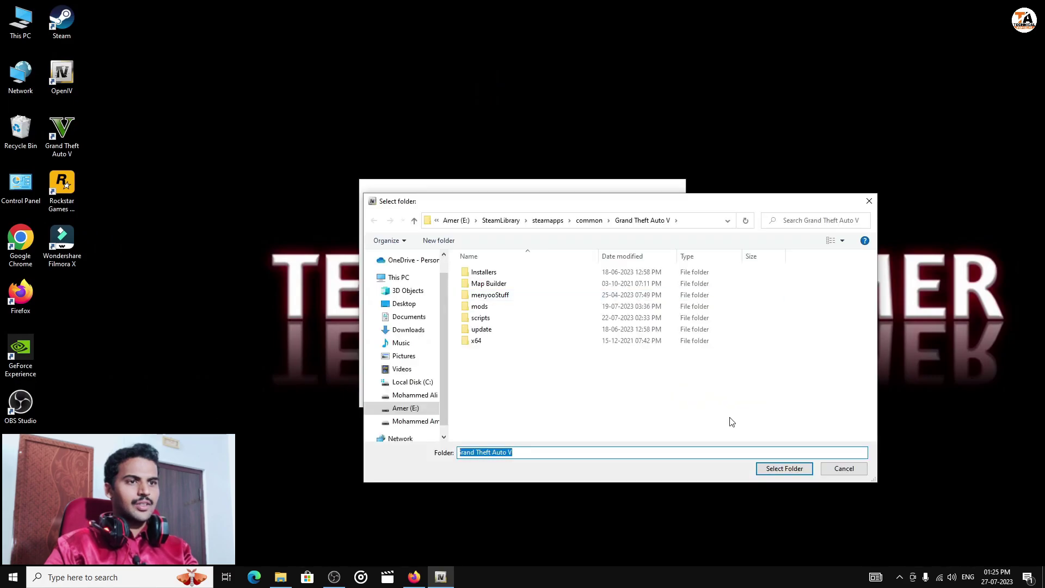
pyautogui.click(780, 473)
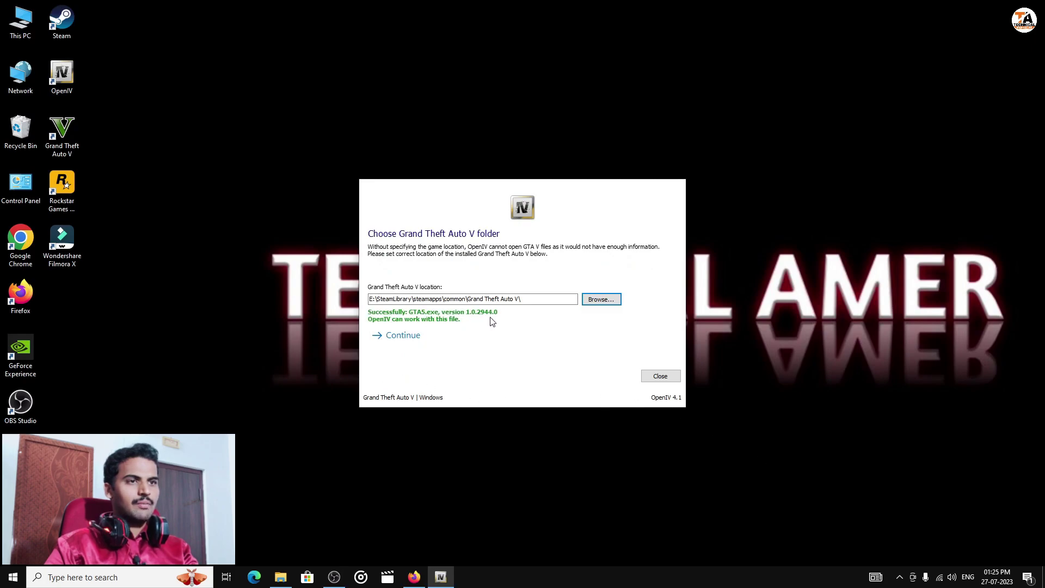
pyautogui.click(430, 341)
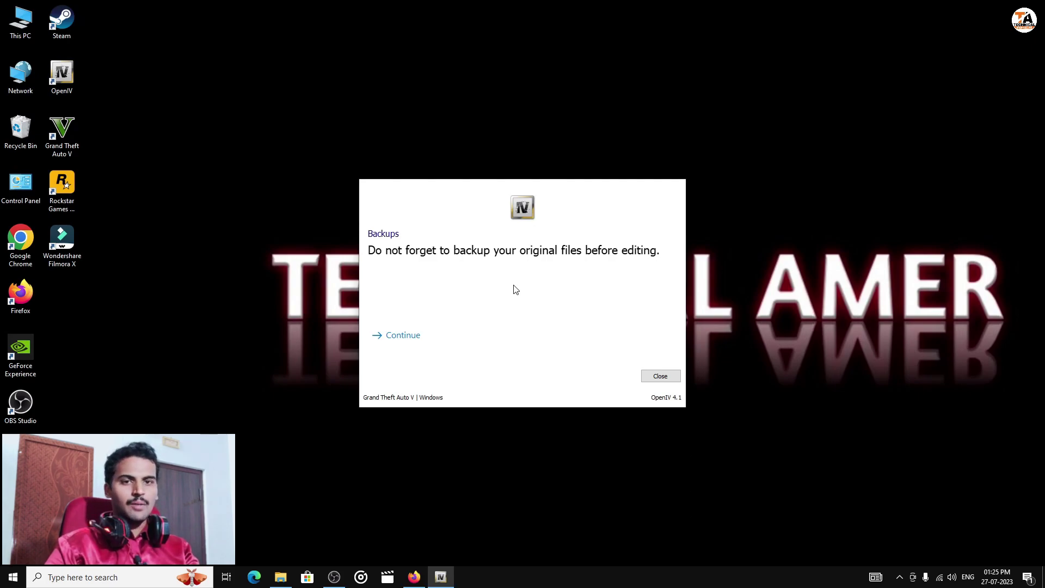
pyautogui.click(429, 337)
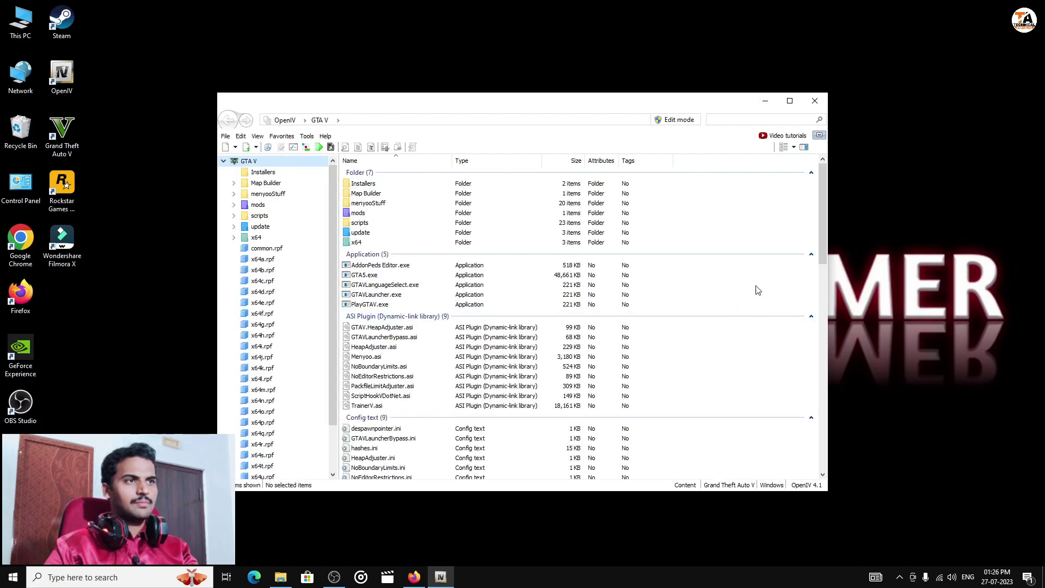
# Step: Move the OpenIV window higher on the desktop and enable edit mode, accepting automatic saving of changes
pyautogui.moveTo(703, 93); pyautogui.dragTo(705, 48)
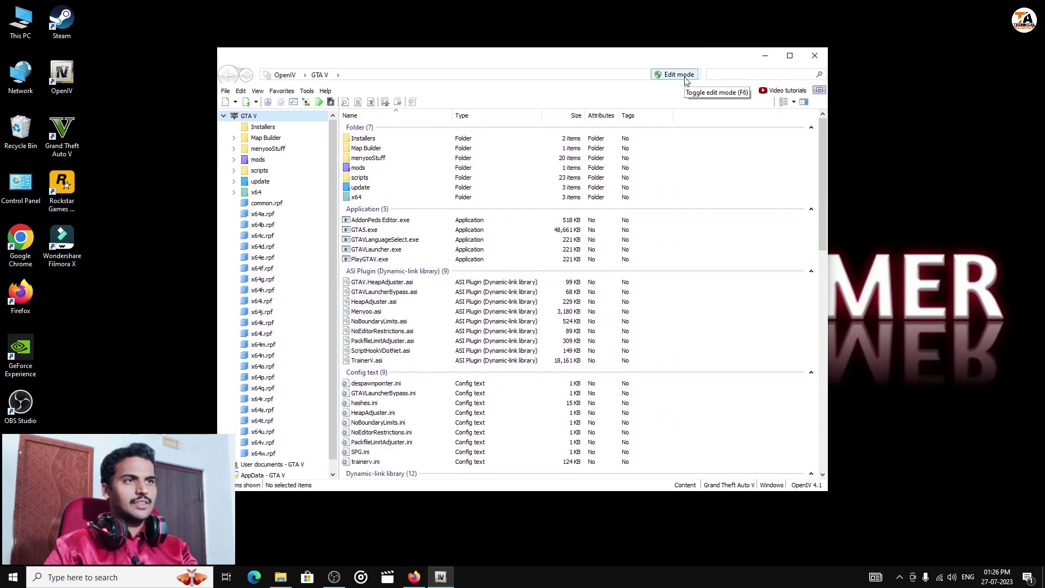
pyautogui.click(680, 75)
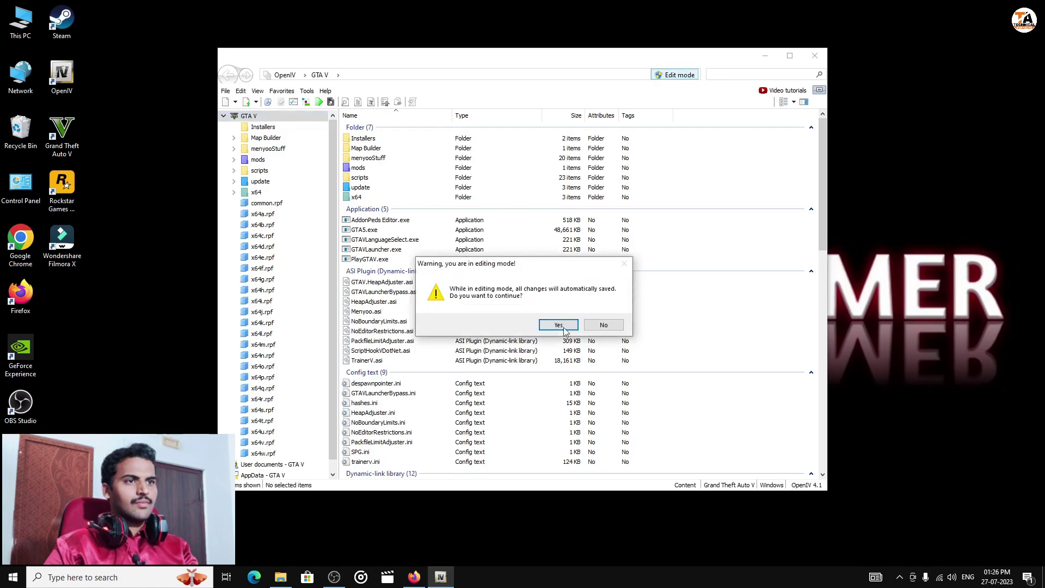
pyautogui.click(559, 326)
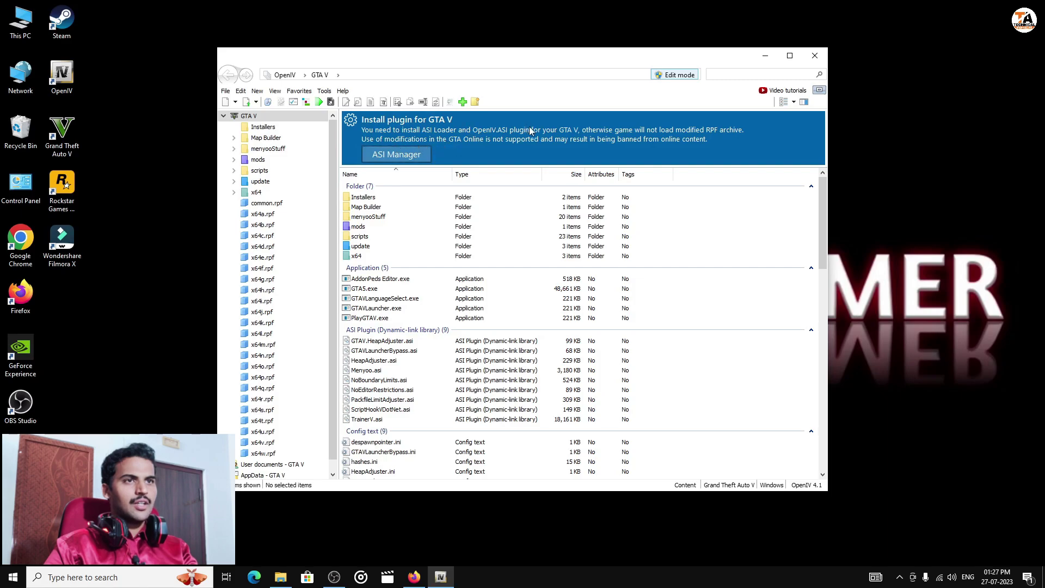
# Step: Install ASI Loader, OpenIV.ASI and openCamera for GTA V through the ASI Manager, and close it
pyautogui.click(324, 91)
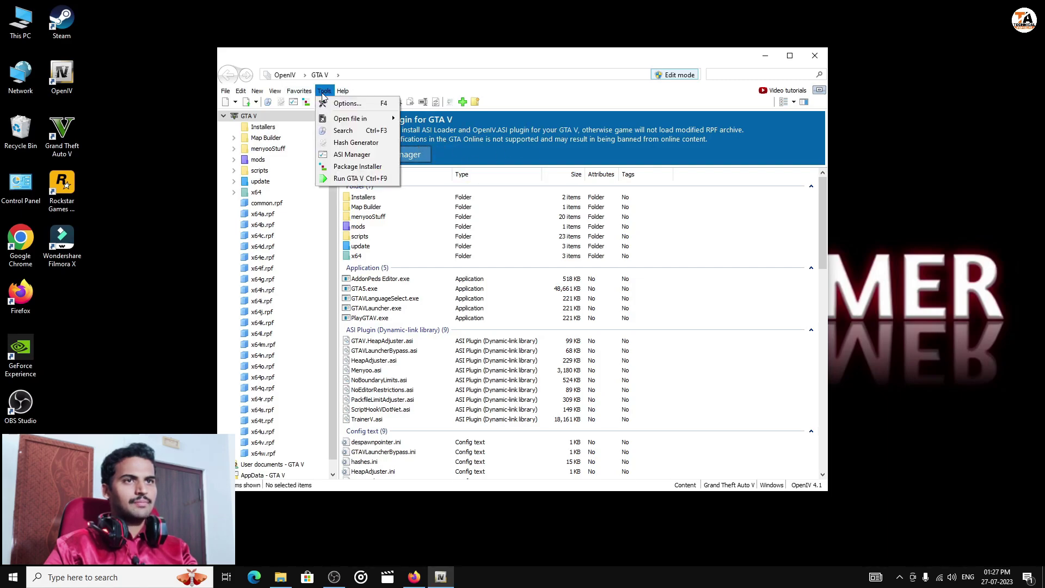
pyautogui.click(379, 159)
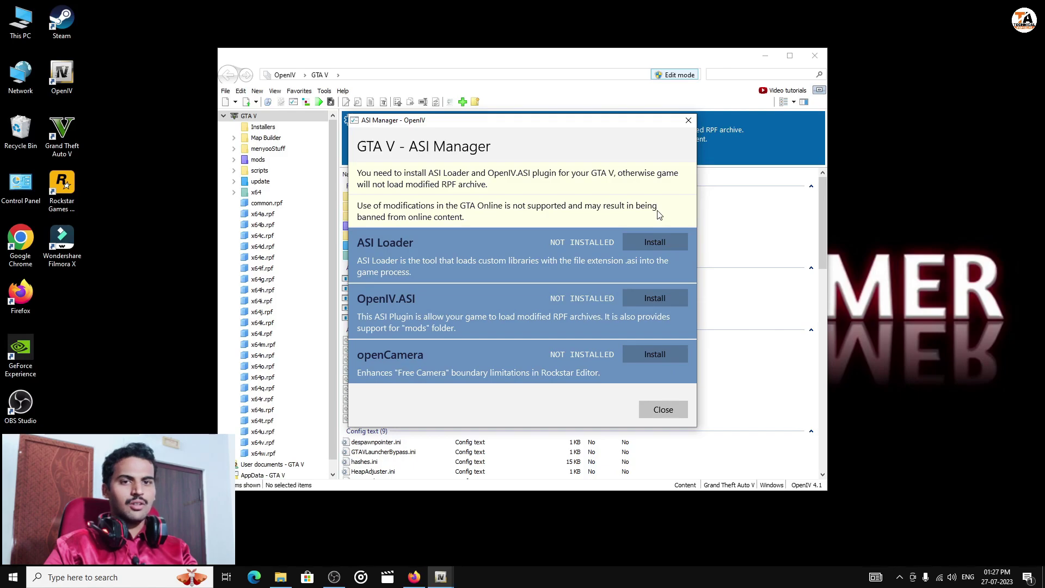
pyautogui.click(661, 242)
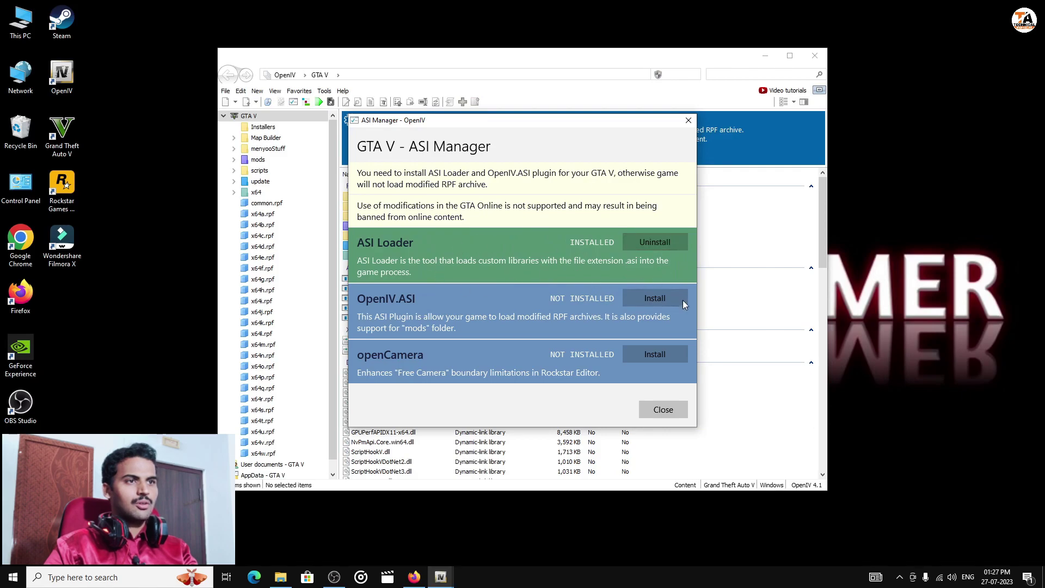
pyautogui.click(664, 297)
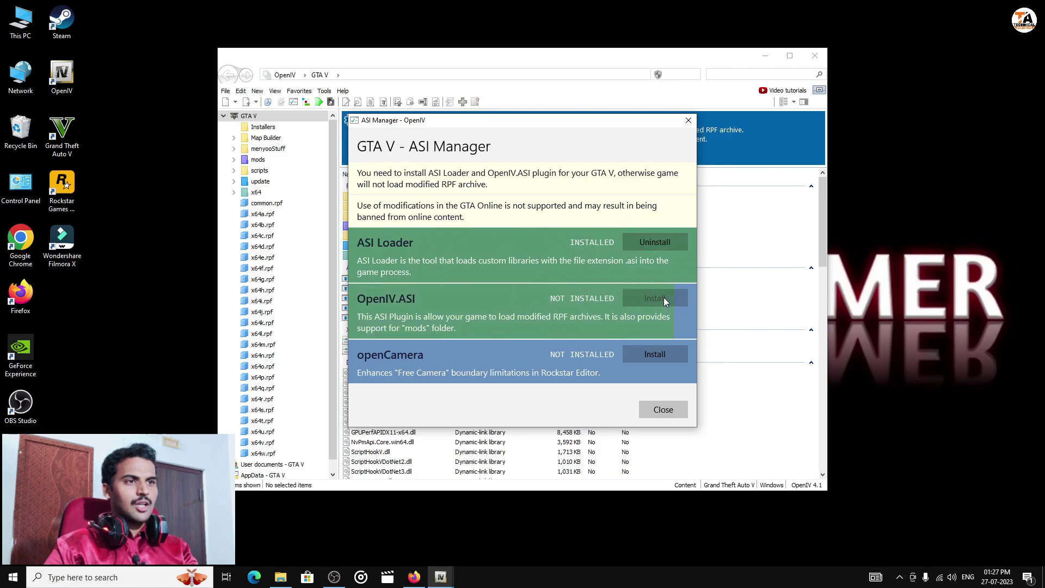
pyautogui.click(662, 354)
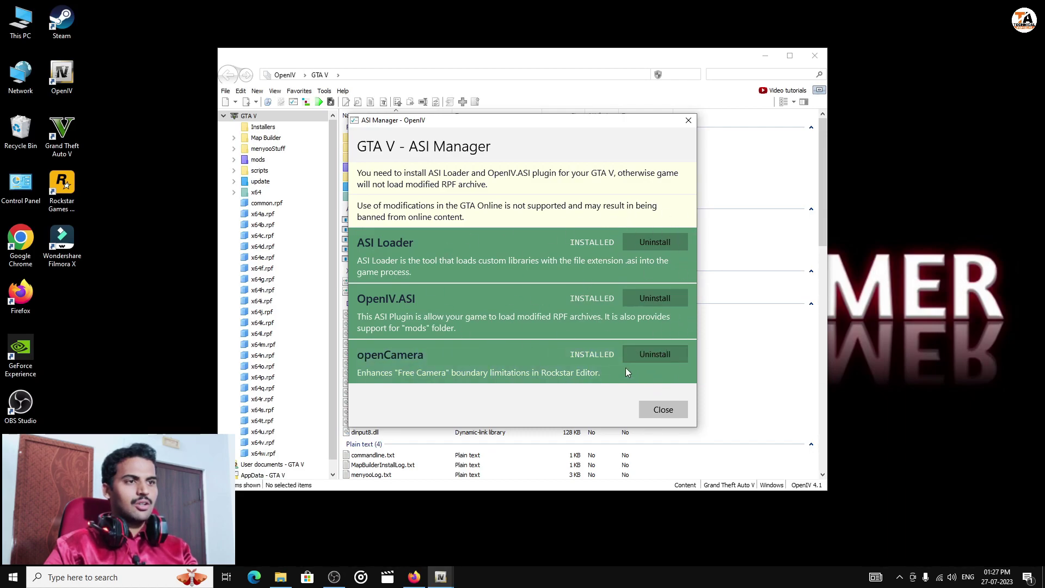
pyautogui.click(663, 410)
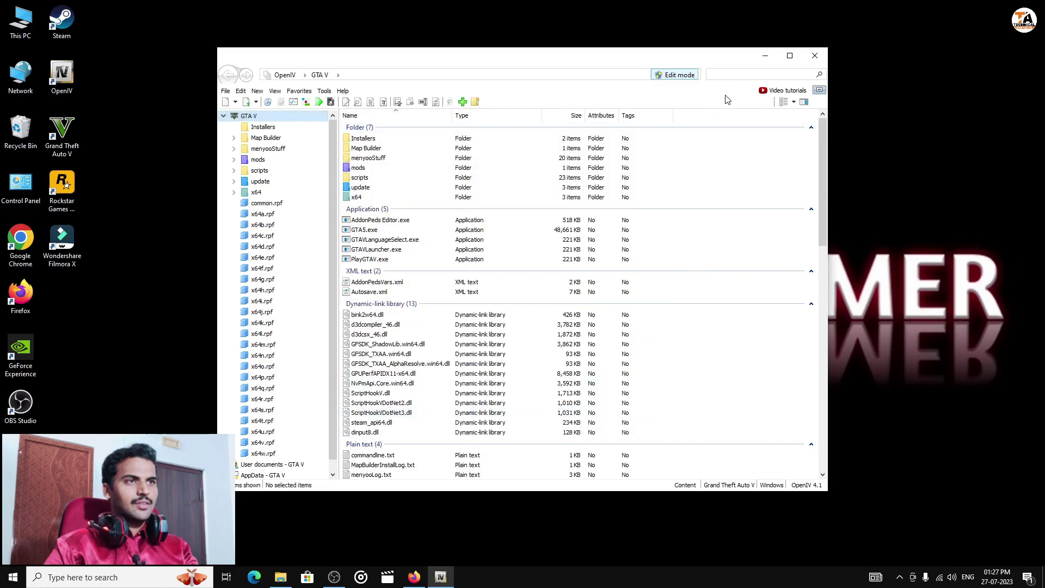